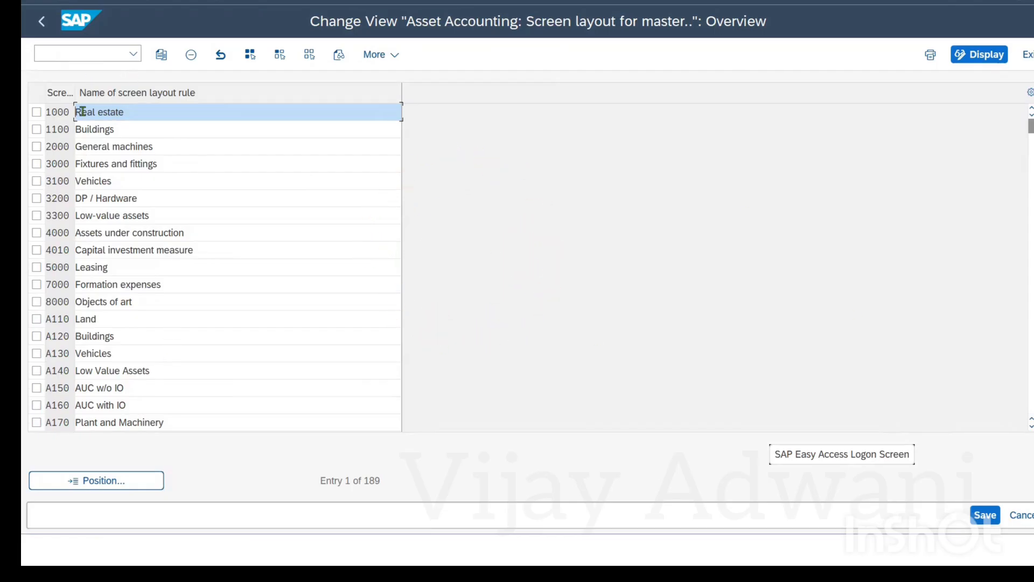
pyautogui.click(35, 130)
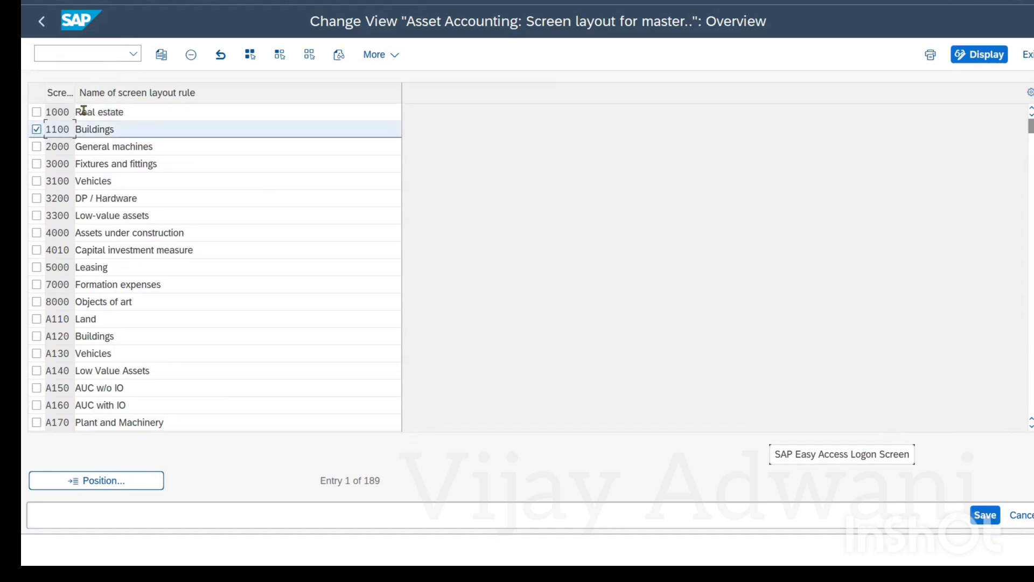
pyautogui.click(161, 55)
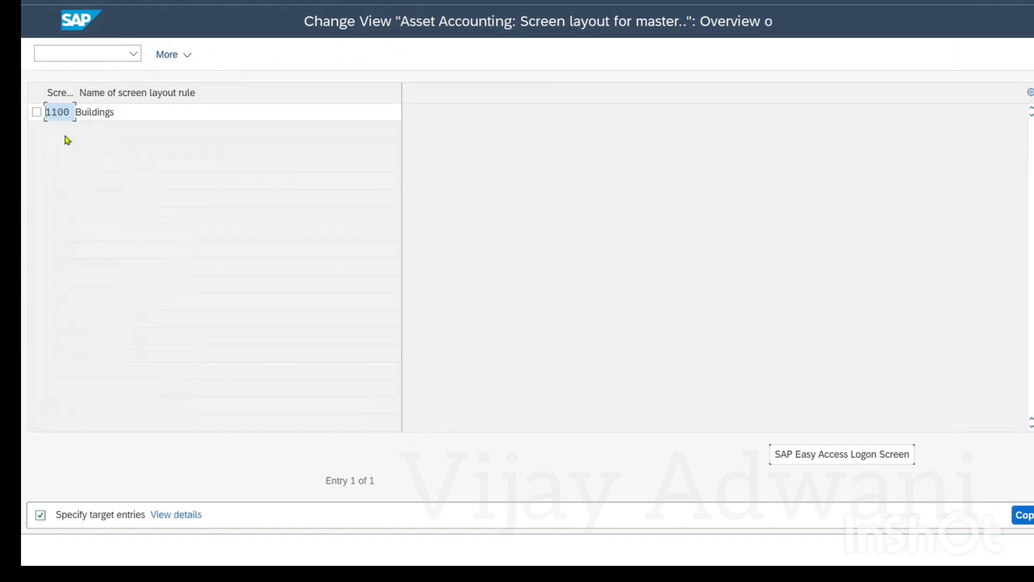
pyautogui.moveTo(66, 111); pyautogui.dragTo(28, 106)
pyautogui.write('1')
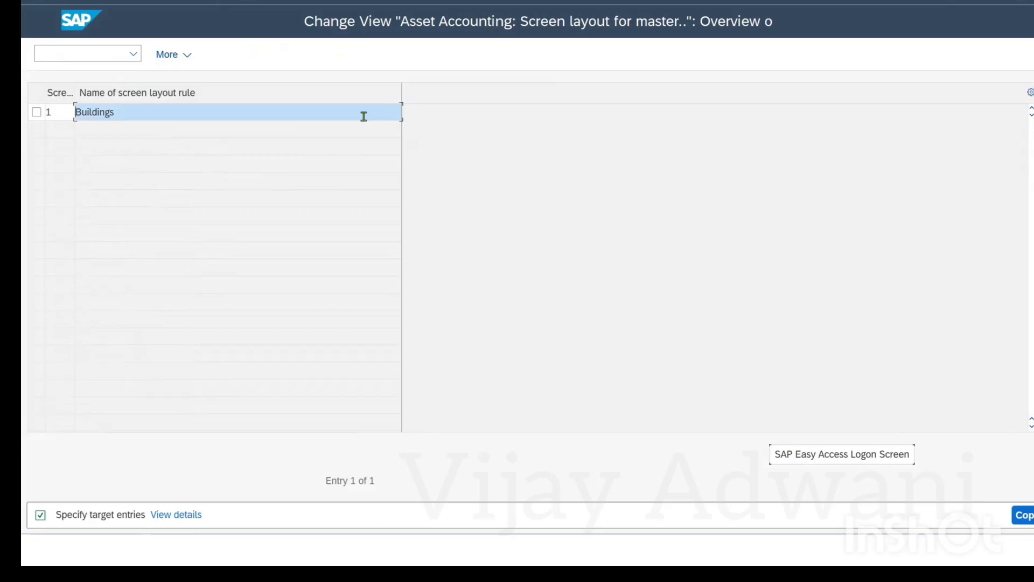
pyautogui.click(172, 54)
pyautogui.click(184, 80)
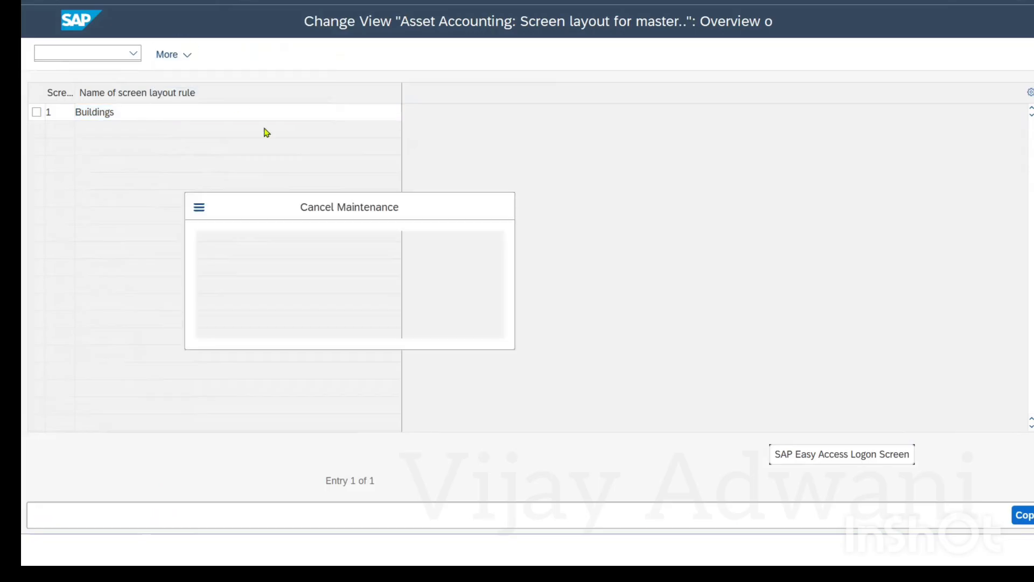
pyautogui.click(286, 316)
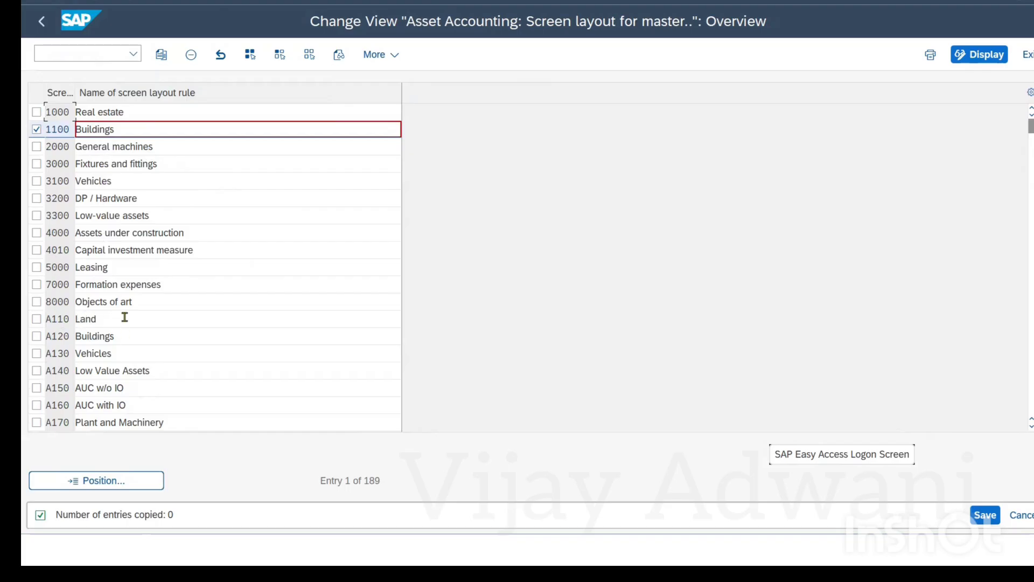
pyautogui.moveTo(114, 314); pyautogui.dragTo(87, 319)
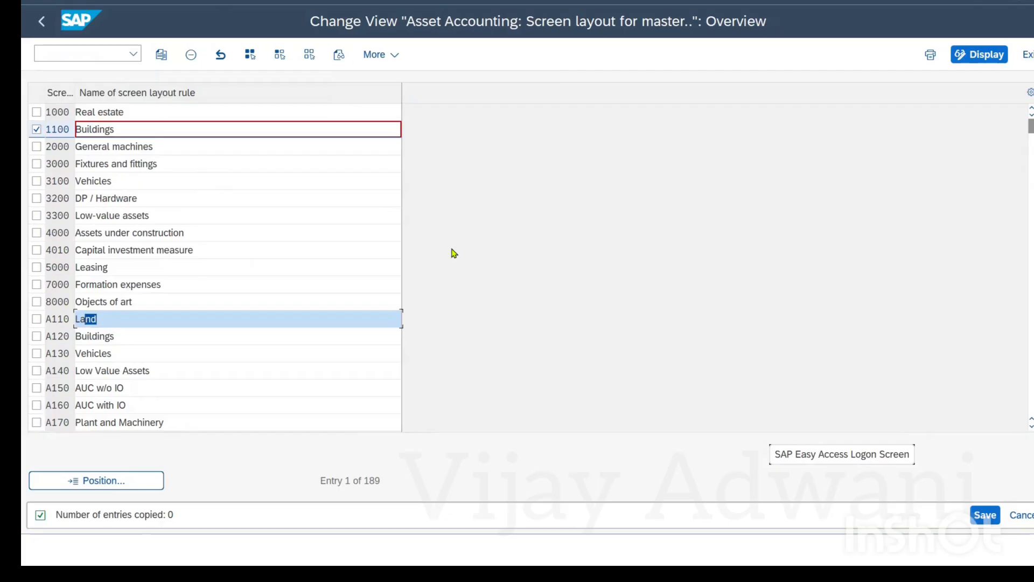
# Step: Copy screen layout rule 1100 Buildings to a new rule 1 named Land AVK
pyautogui.click(36, 130)
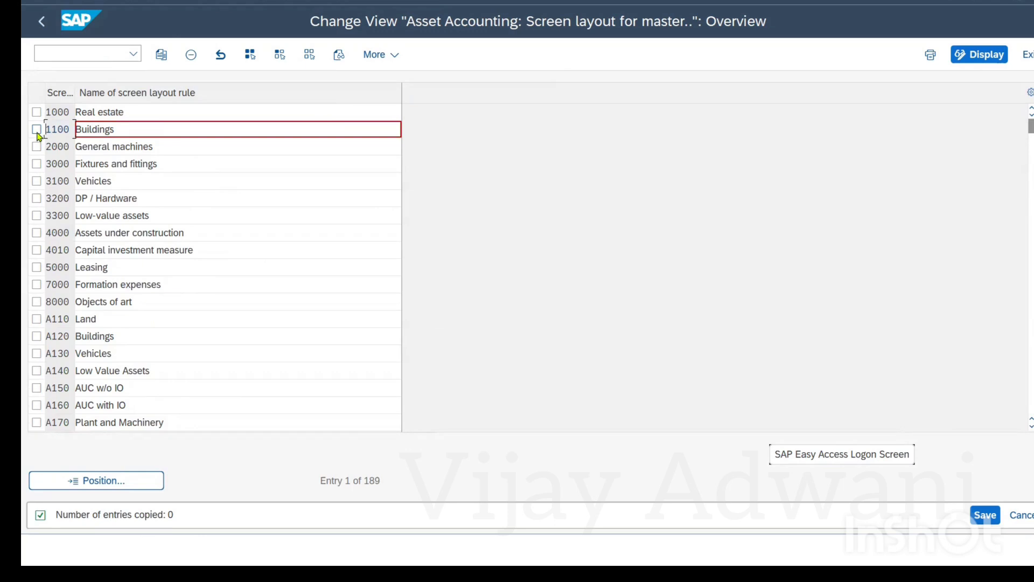
pyautogui.click(37, 130)
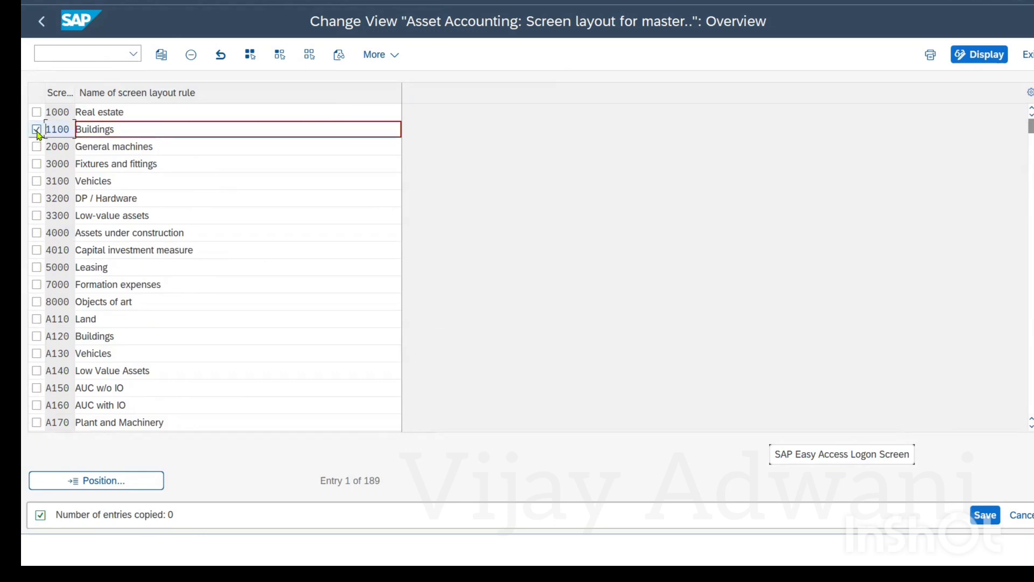
pyautogui.click(161, 54)
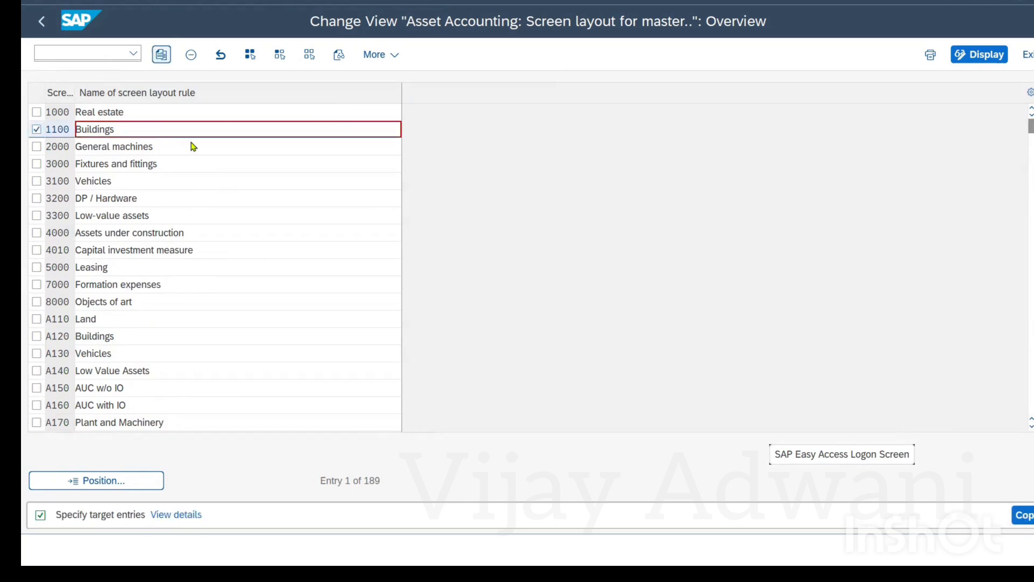
pyautogui.write('1')
pyautogui.press('Tab')
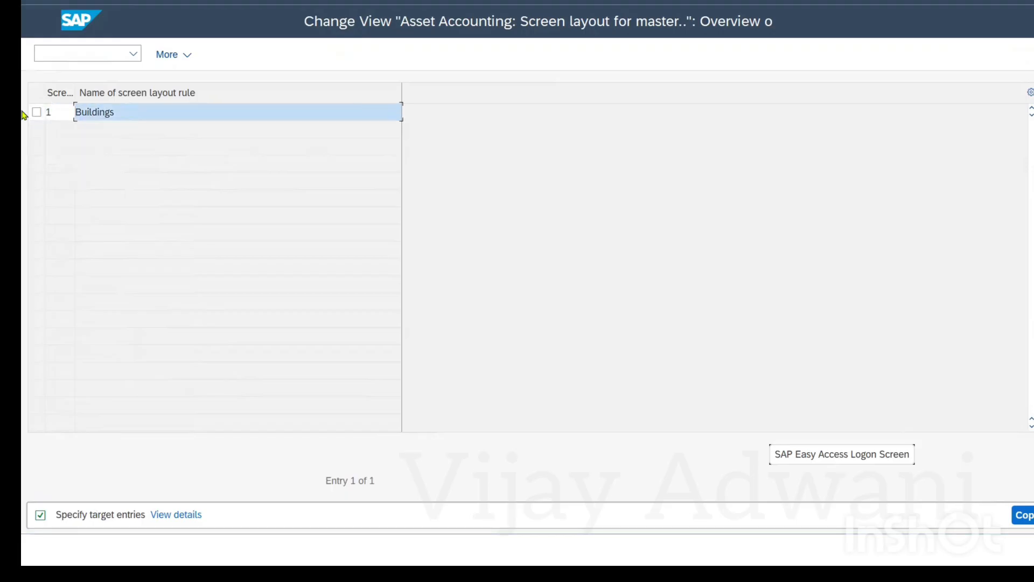
pyautogui.hotkey('alt', 'Tab')
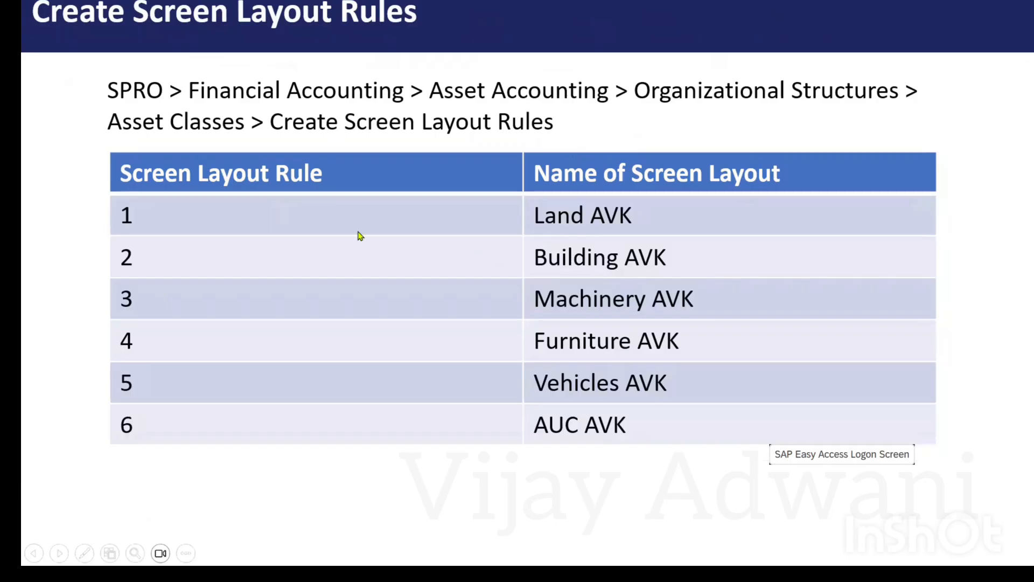
pyautogui.hotkey('alt', 'Tab')
pyautogui.moveTo(154, 108); pyautogui.dragTo(47, 106)
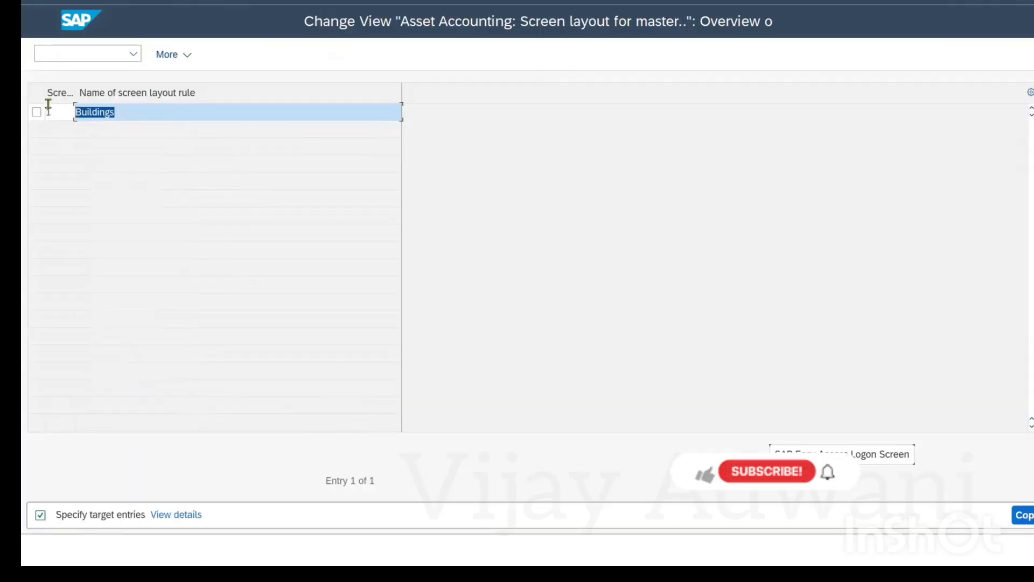
pyautogui.write('Land AVK')
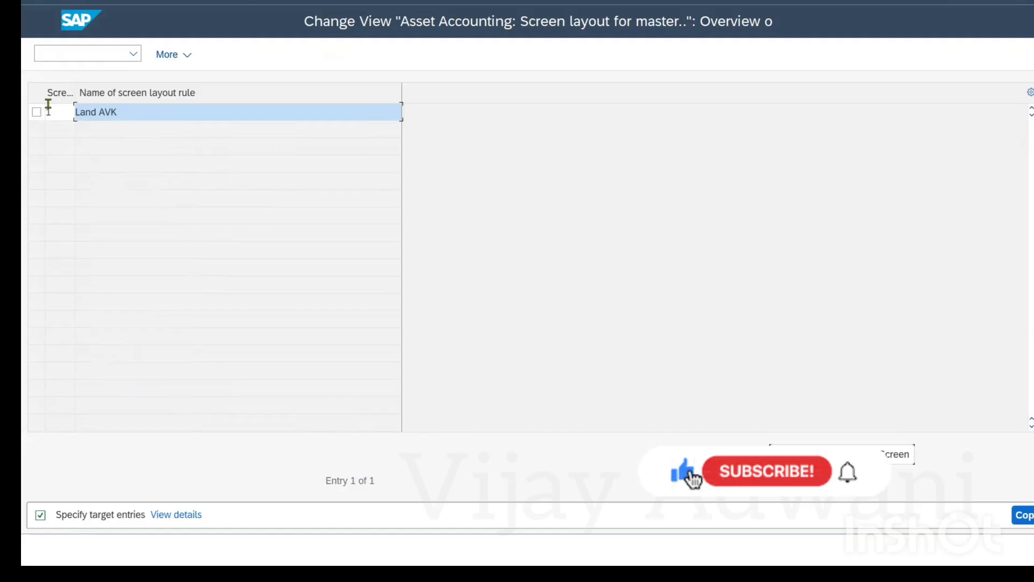
pyautogui.press('Return')
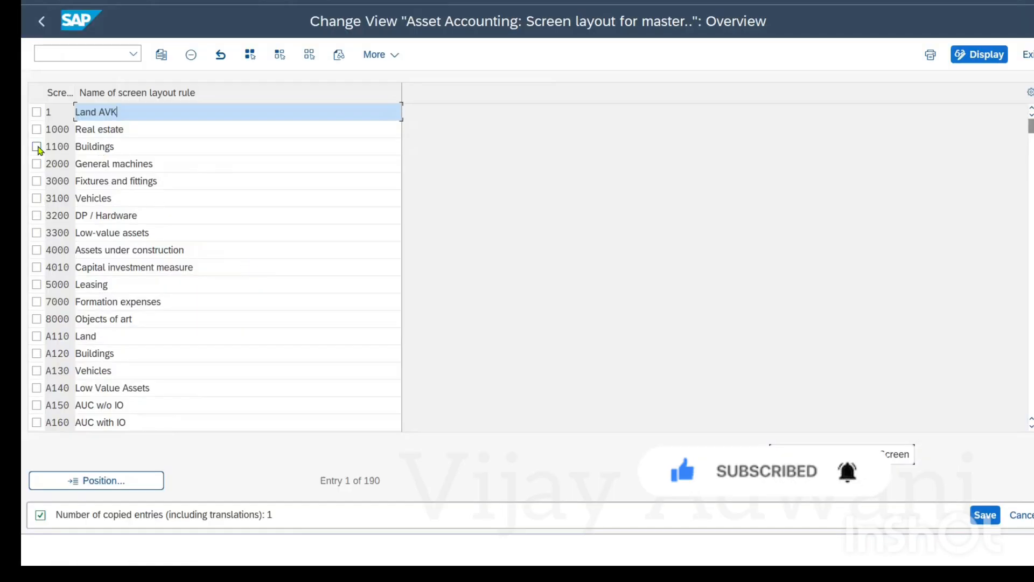
# Step: Copy the Land AVK screen layout rule to a new rule 2 named Building AVK
pyautogui.click(36, 112)
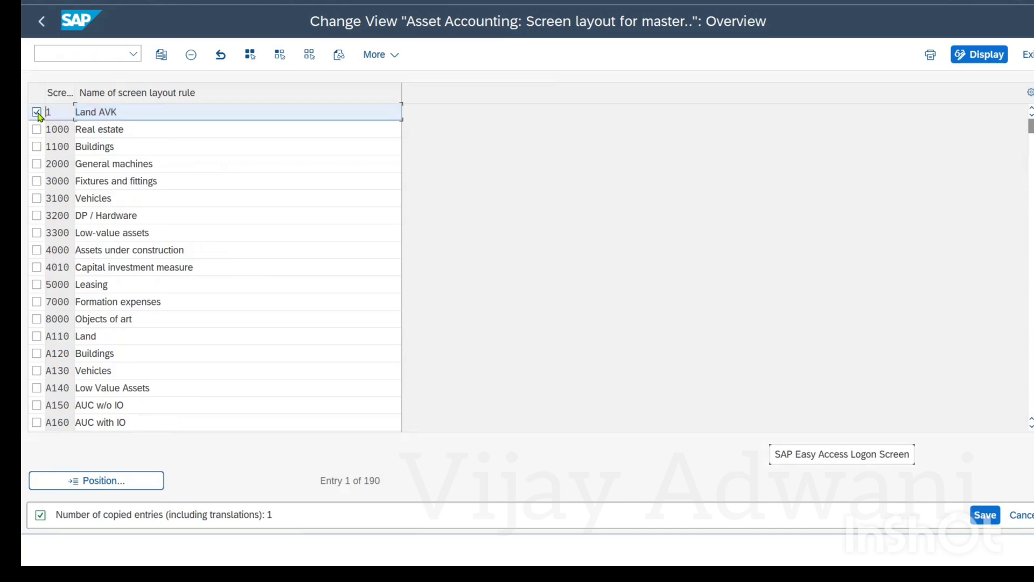
pyautogui.click(165, 62)
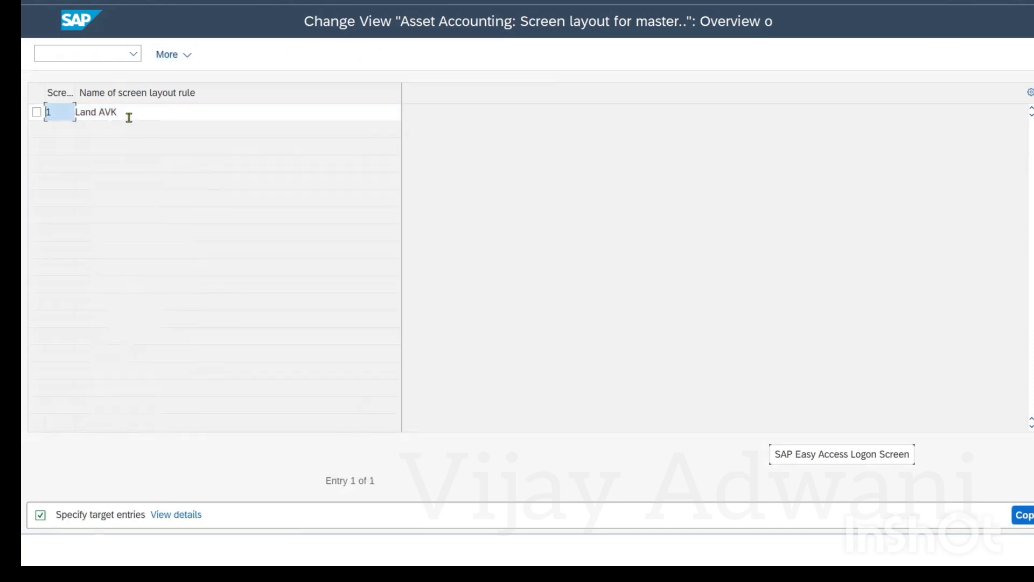
pyautogui.write('2')
pyautogui.press('Tab')
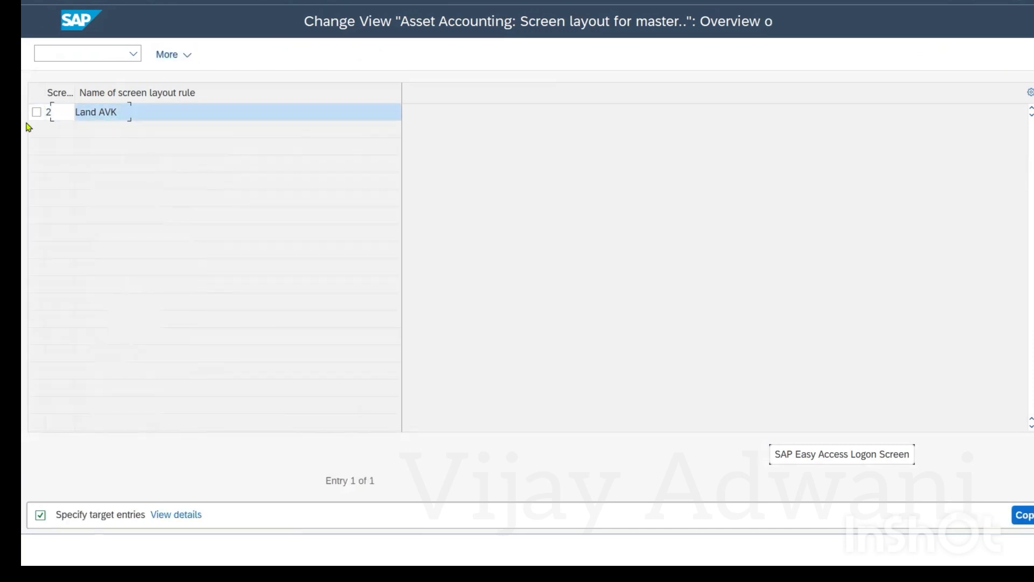
pyautogui.write('Buid')
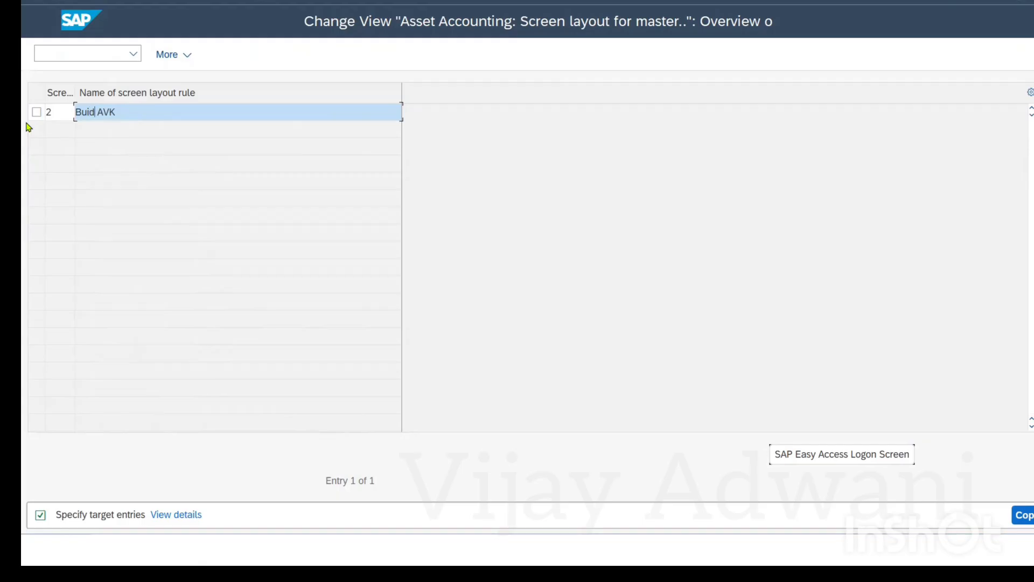
pyautogui.press('BackSpace')
pyautogui.write('lding A')
pyautogui.press('Return')
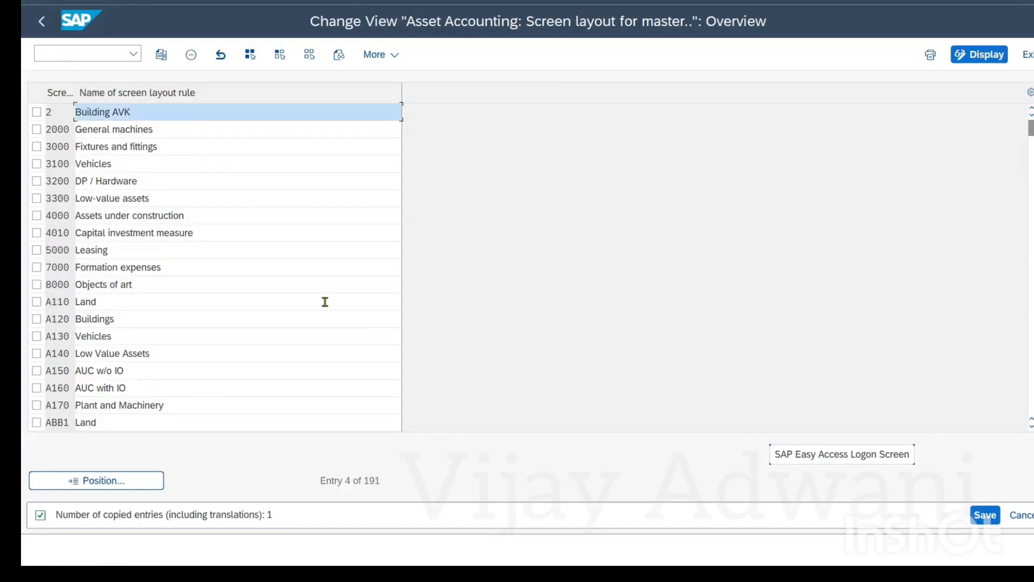
# Step: Copy the Building AVK screen layout rule to a new rule 3 named Machinery AVK
pyautogui.click(36, 112)
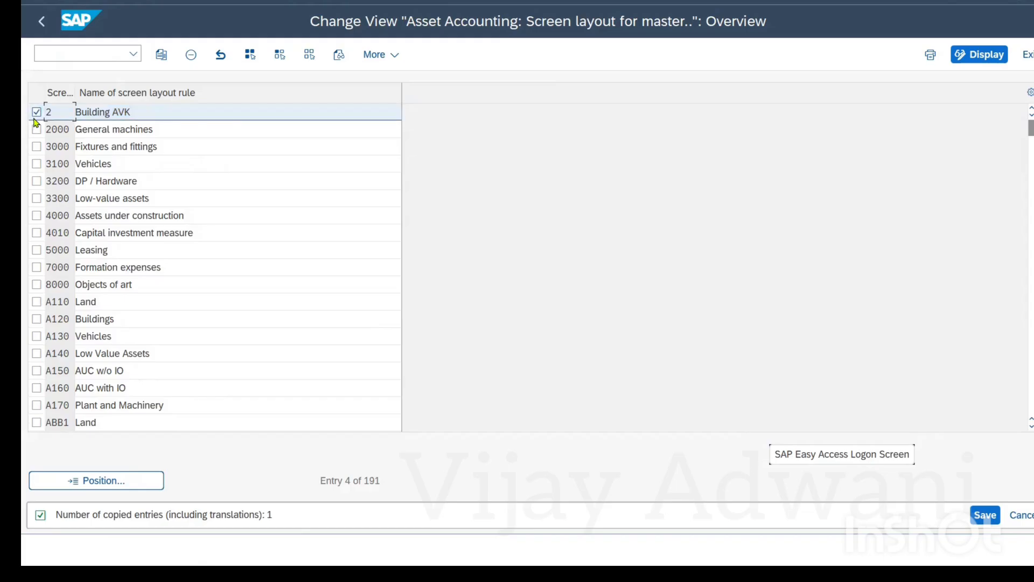
pyautogui.click(162, 54)
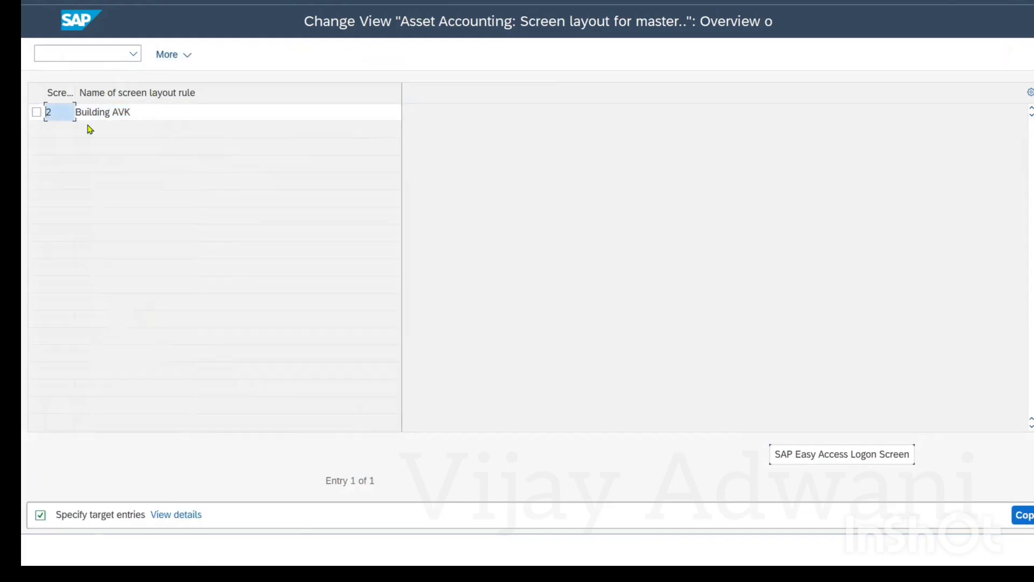
pyautogui.press('Tab')
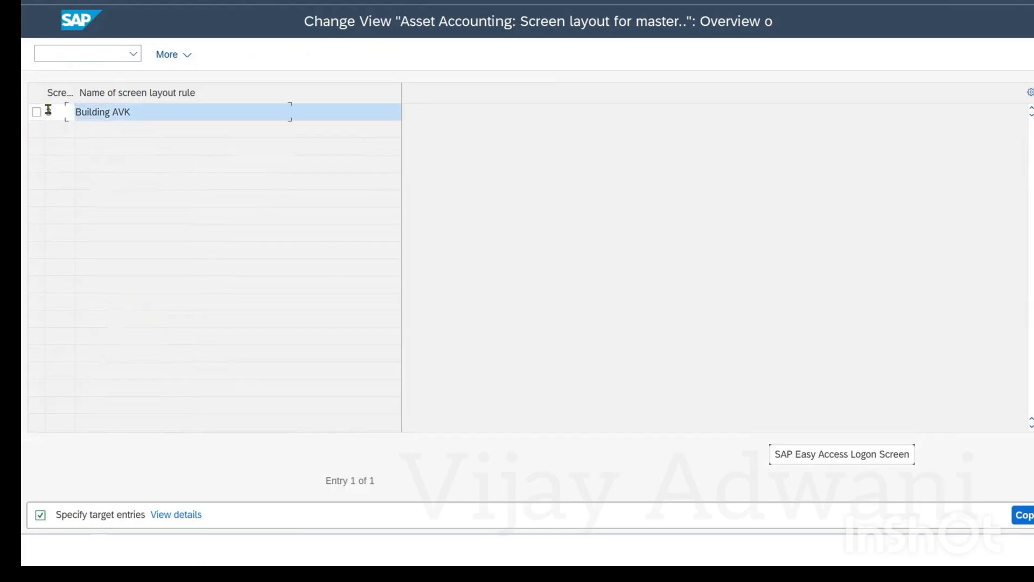
pyautogui.moveTo(112, 114); pyautogui.dragTo(71, 115)
pyautogui.write('Machinery')
pyautogui.press('Return')
# Step: Copy the Machinery AVK screen layout rule to a new rule 4 named Furniture AVK
pyautogui.click(37, 112)
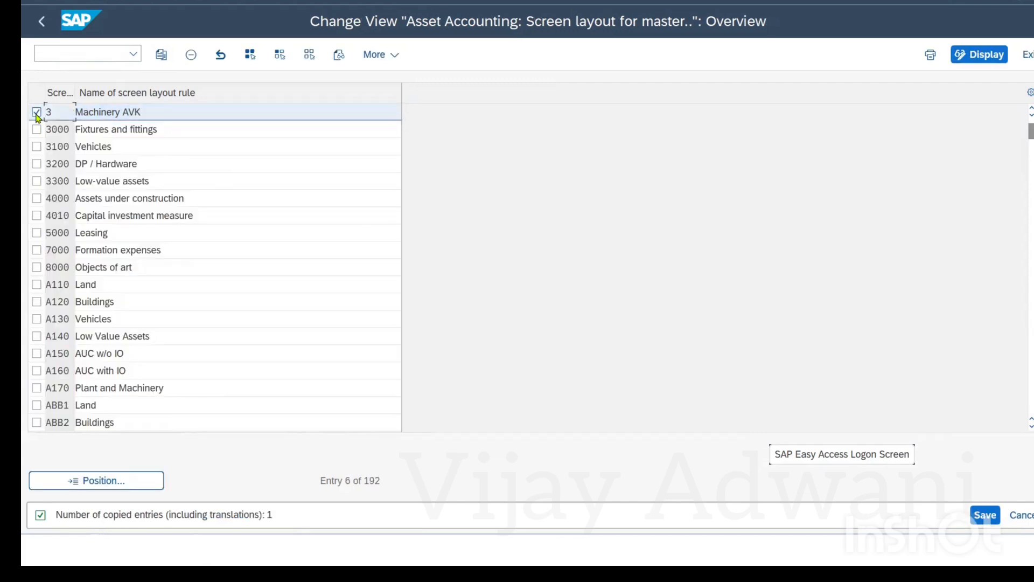
pyautogui.click(161, 54)
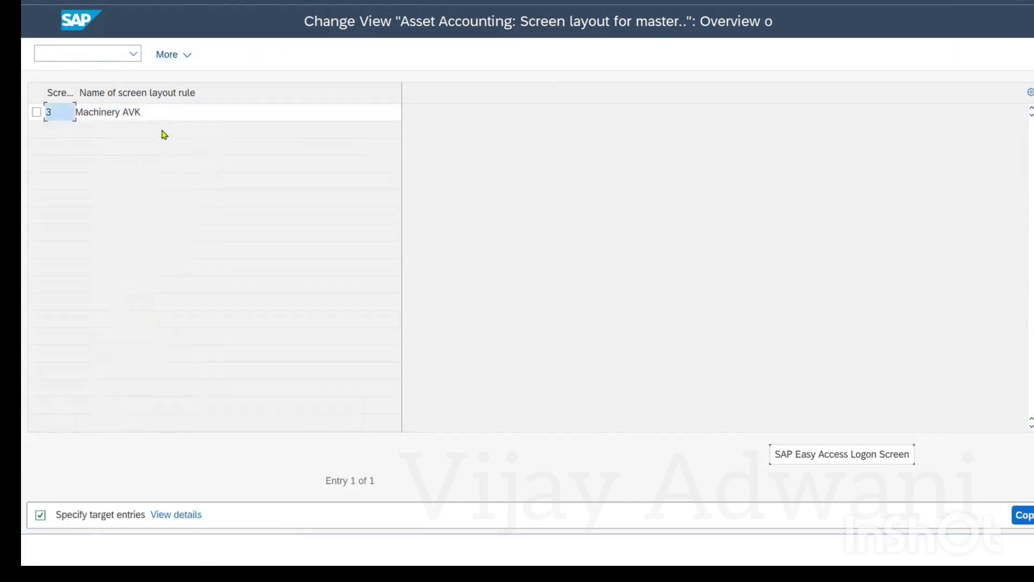
pyautogui.moveTo(54, 116); pyautogui.dragTo(31, 117)
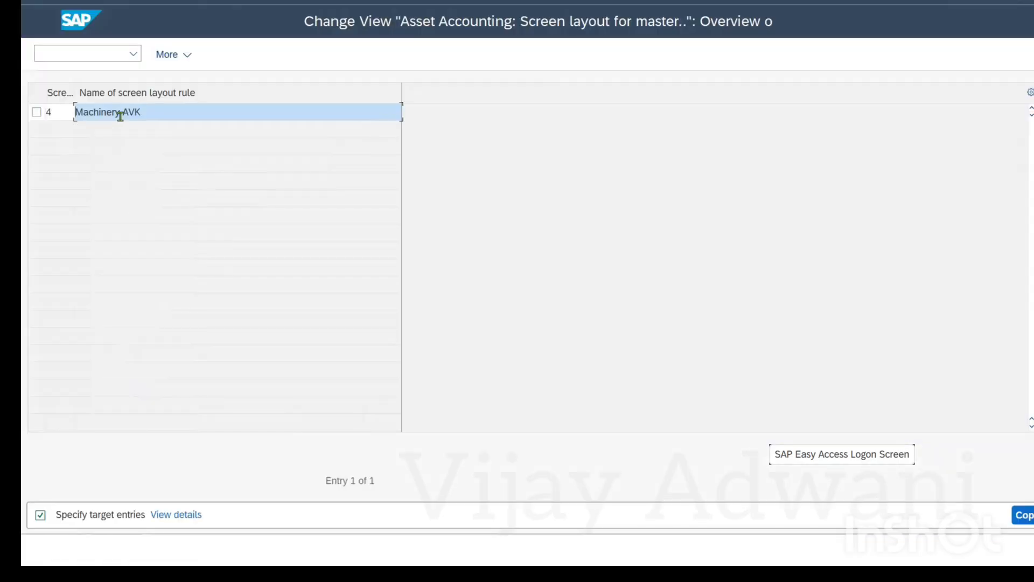
pyautogui.moveTo(122, 115); pyautogui.dragTo(68, 112)
pyautogui.write('Furniture AVK')
pyautogui.press('Return')
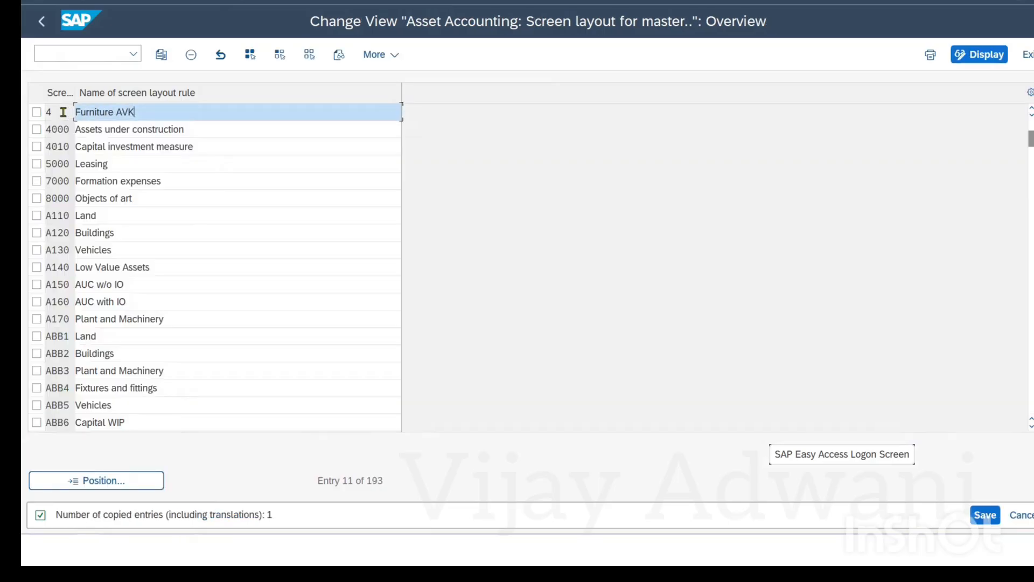
# Step: Copy the Furniture AVK screen layout rule to a new rule 5 named Vehicles AVK
pyautogui.click(37, 111)
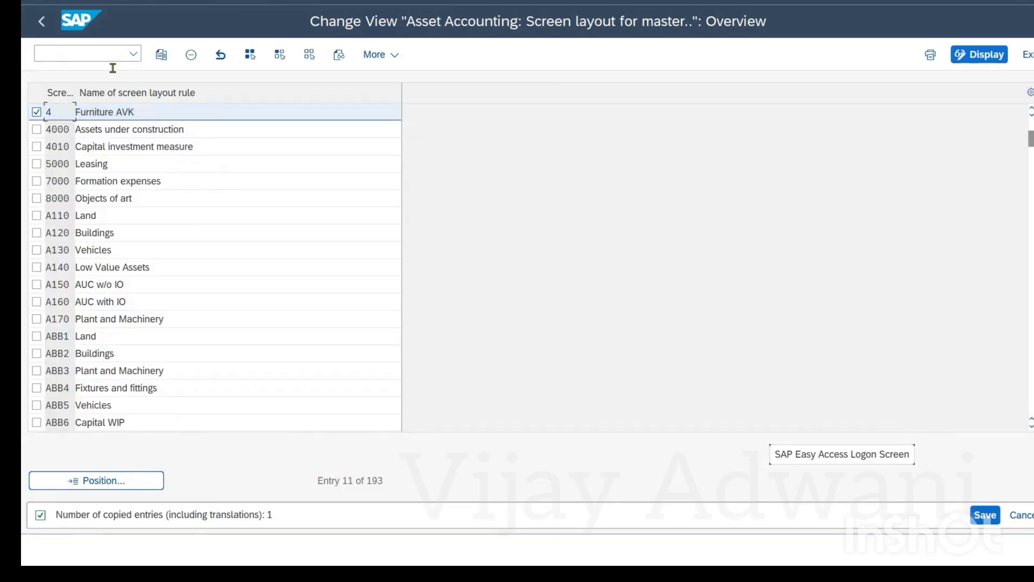
pyautogui.click(161, 54)
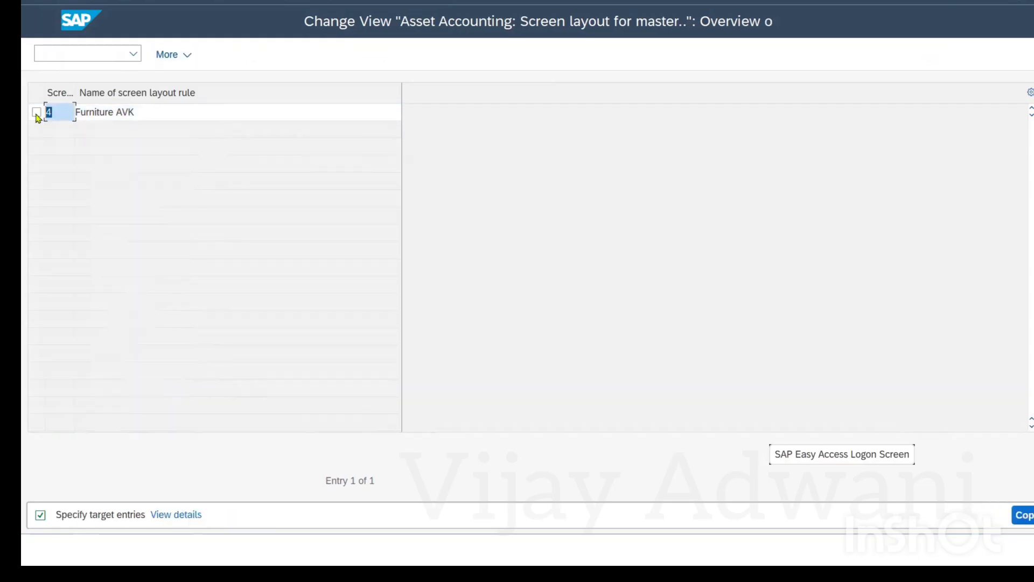
pyautogui.press('Tab')
pyautogui.write('V')
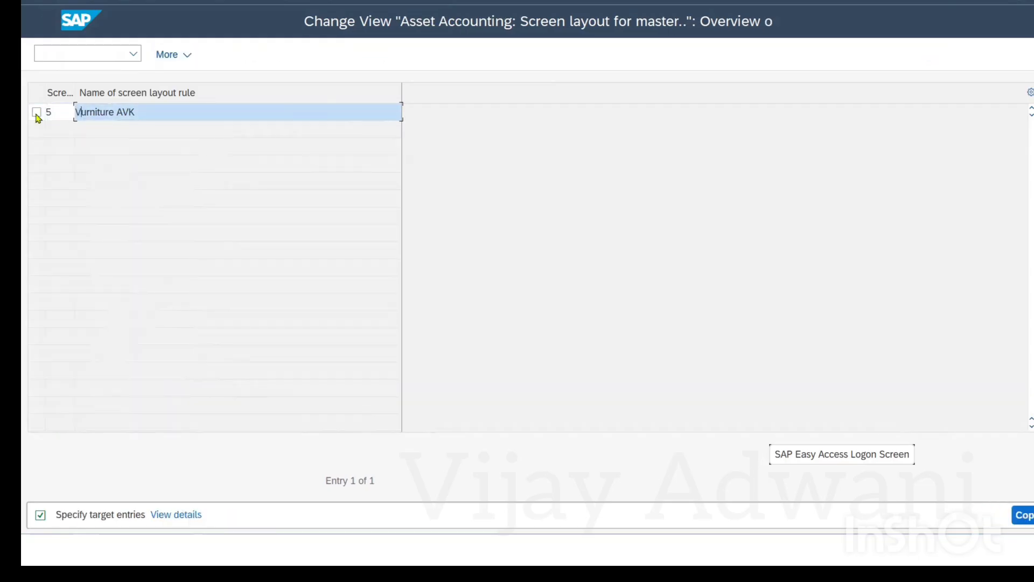
pyautogui.write('ehicles AV')
pyautogui.press('Return')
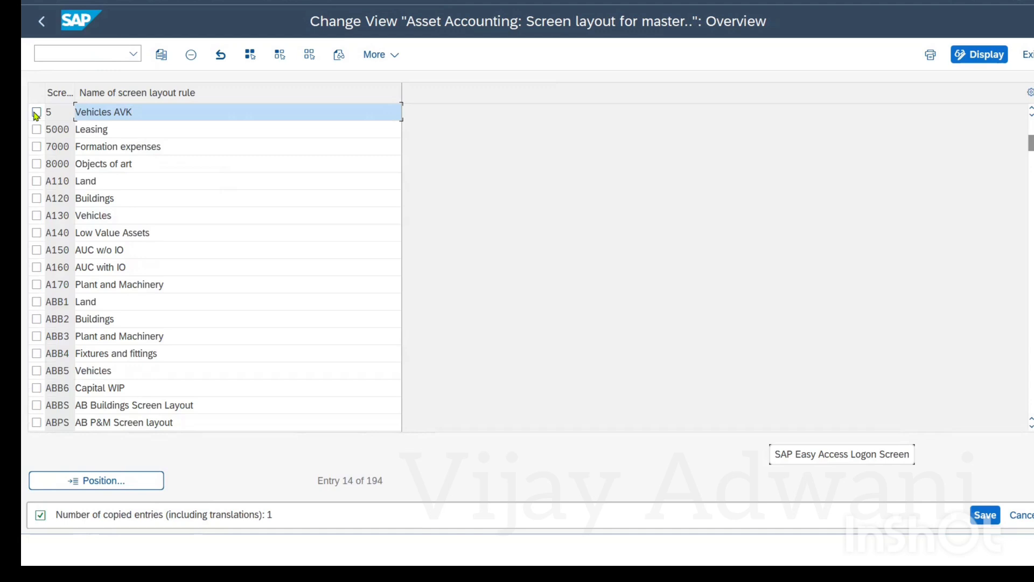
# Step: Copy the Vehicles AVK rule to a new rule 6 named AUC AVK and save the new screen layout rules with the customizing request
pyautogui.click(37, 113)
pyautogui.click(161, 54)
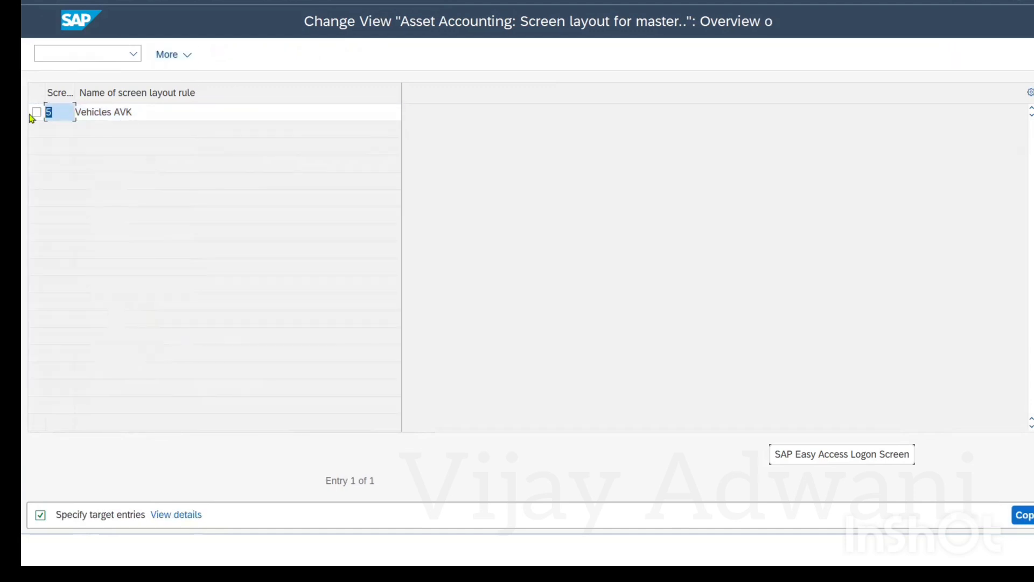
pyautogui.write('6')
pyautogui.moveTo(136, 114); pyautogui.dragTo(23, 109)
pyautogui.write('AUC')
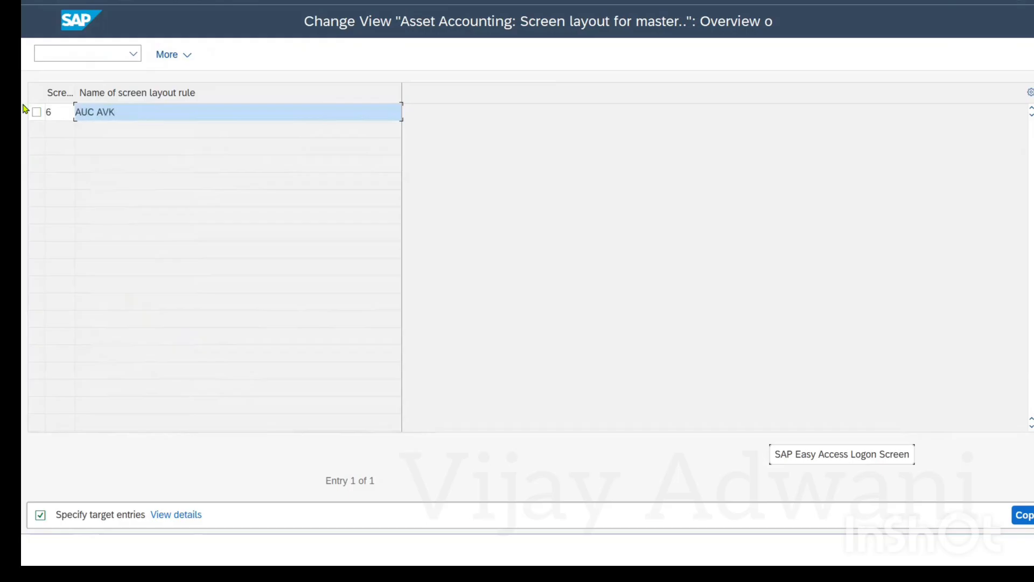
pyautogui.press('Return')
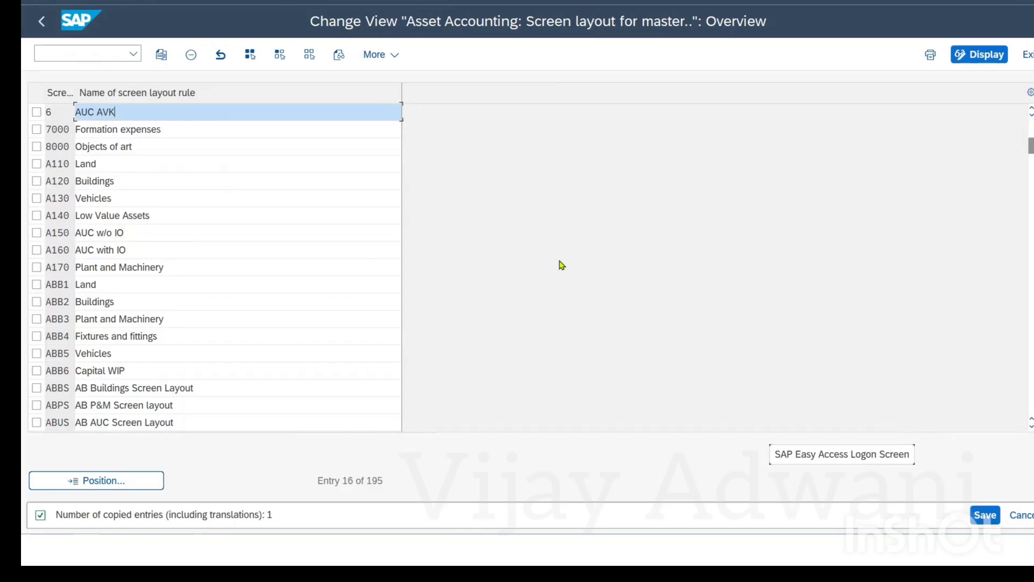
pyautogui.hotkey('ctrl', 's')
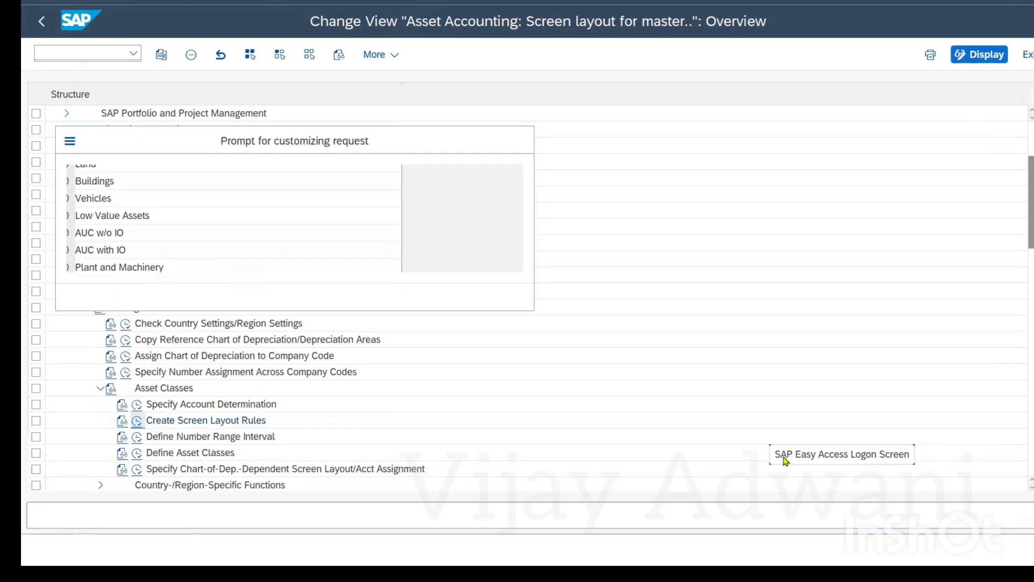
pyautogui.click(346, 296)
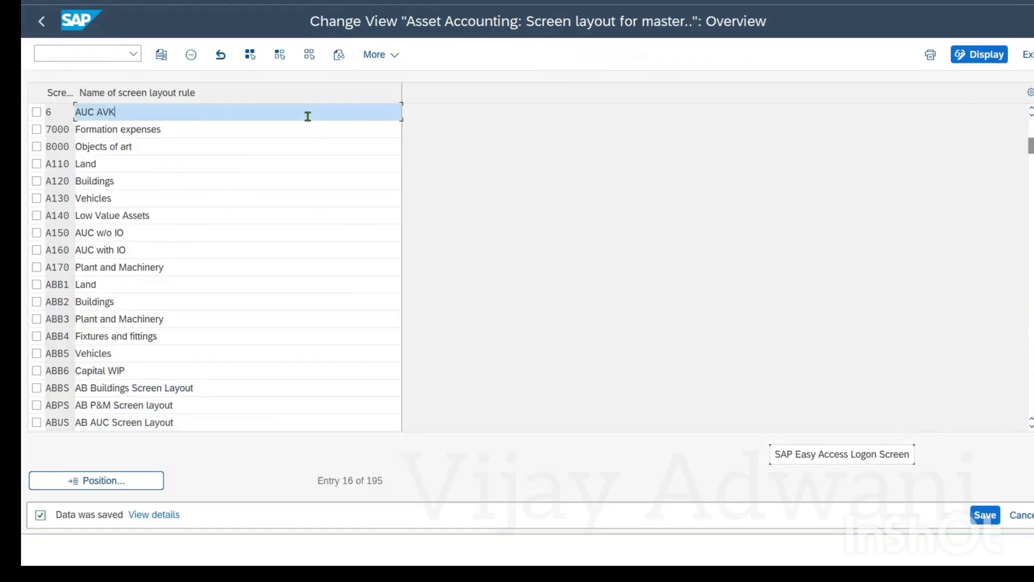
# Step: Review the screen layout rule list for the new AVK rules 1 to 6, from Land AVK to AUC AVK
pyautogui.press('Down')
pyautogui.press('Down')
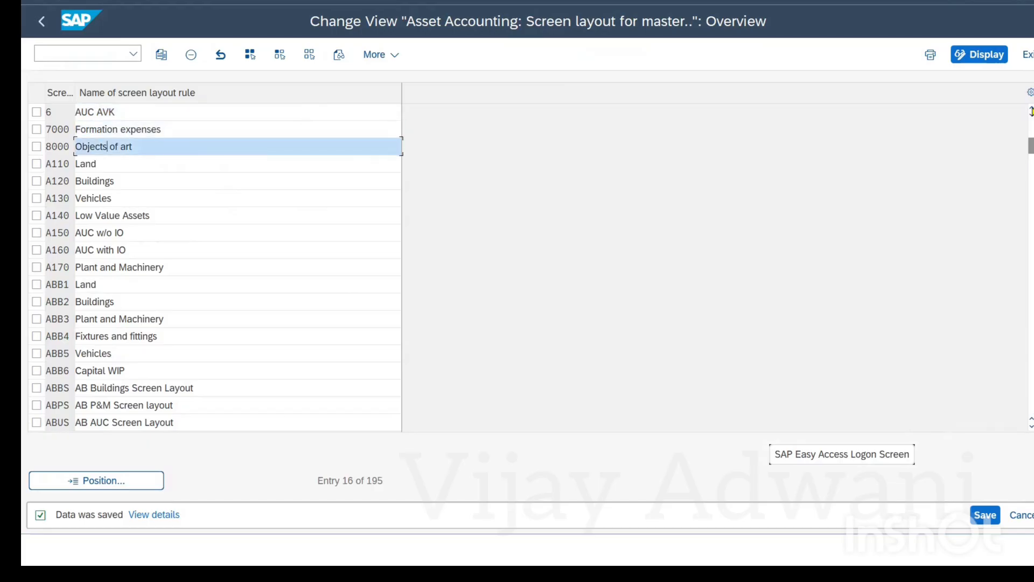
pyautogui.scroll(7, 215, 266)
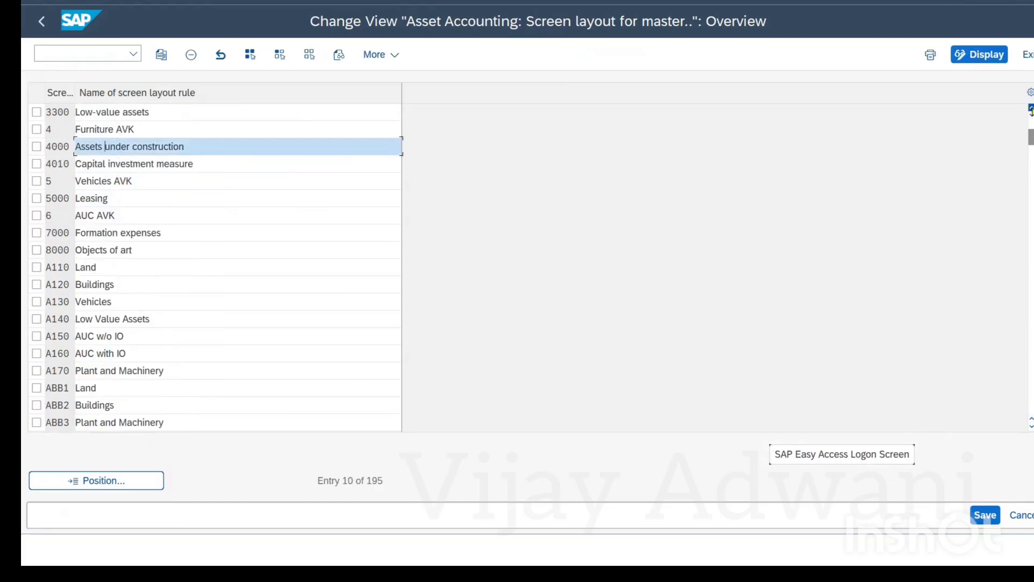
pyautogui.scroll(6, 1031, 112)
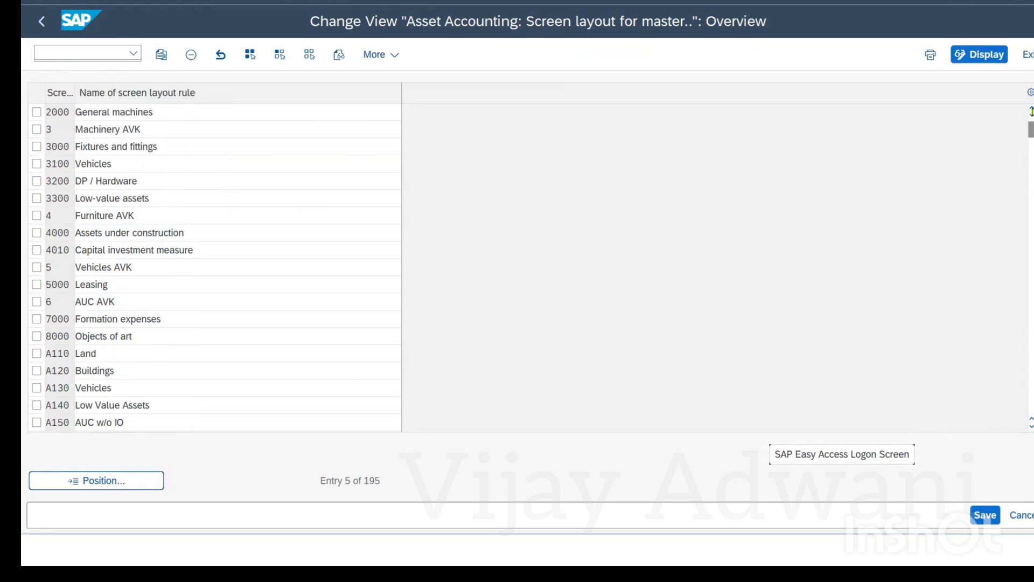
pyautogui.scroll(2, 1031, 111)
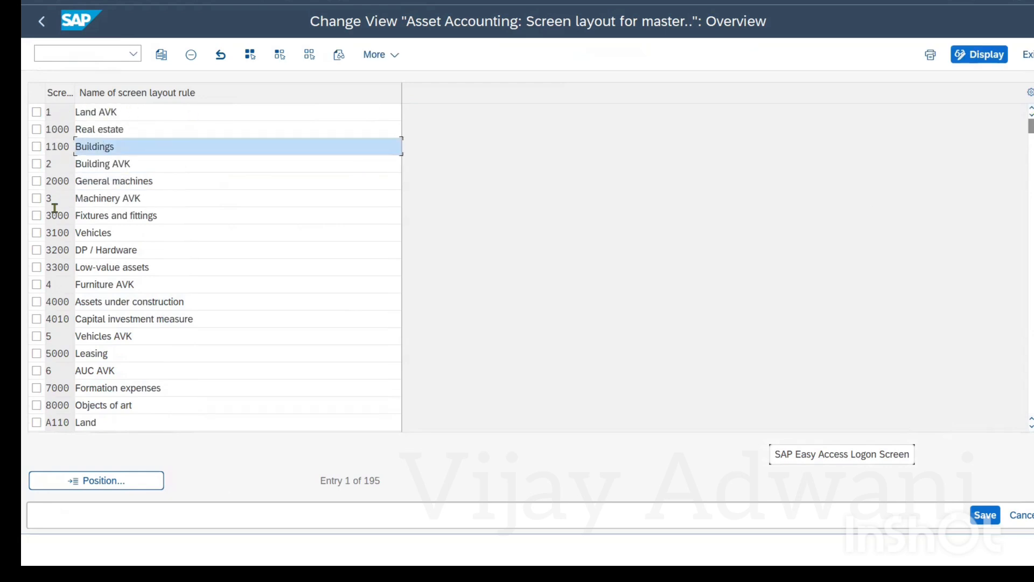
pyautogui.click(46, 370)
pyautogui.doubleClick(46, 370)
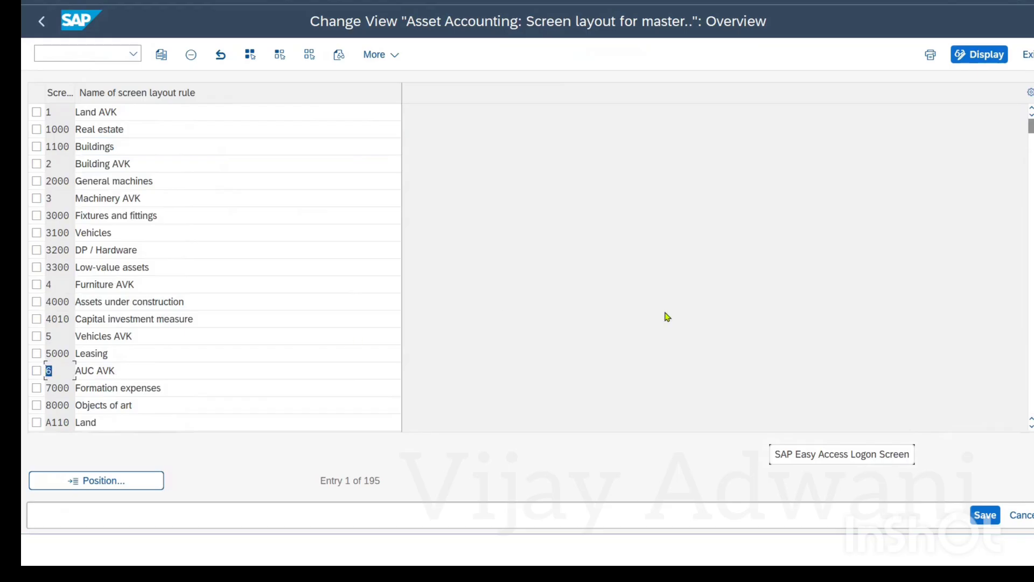
# Step: Save and close the screen layout rules overview and switch to the presentation slide on creating screen layout rules
pyautogui.hotkey('ctrl', 's')
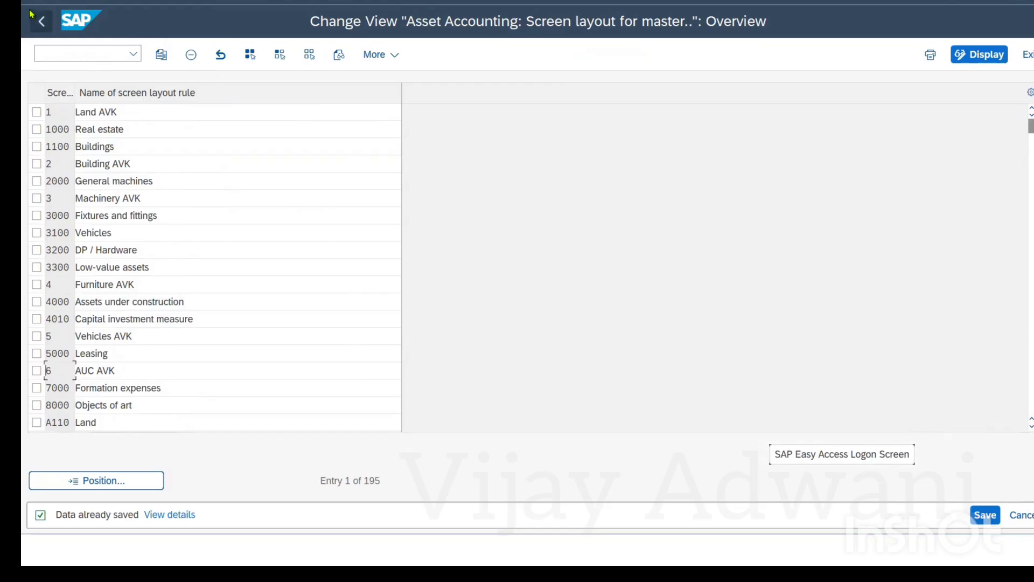
pyautogui.click(42, 22)
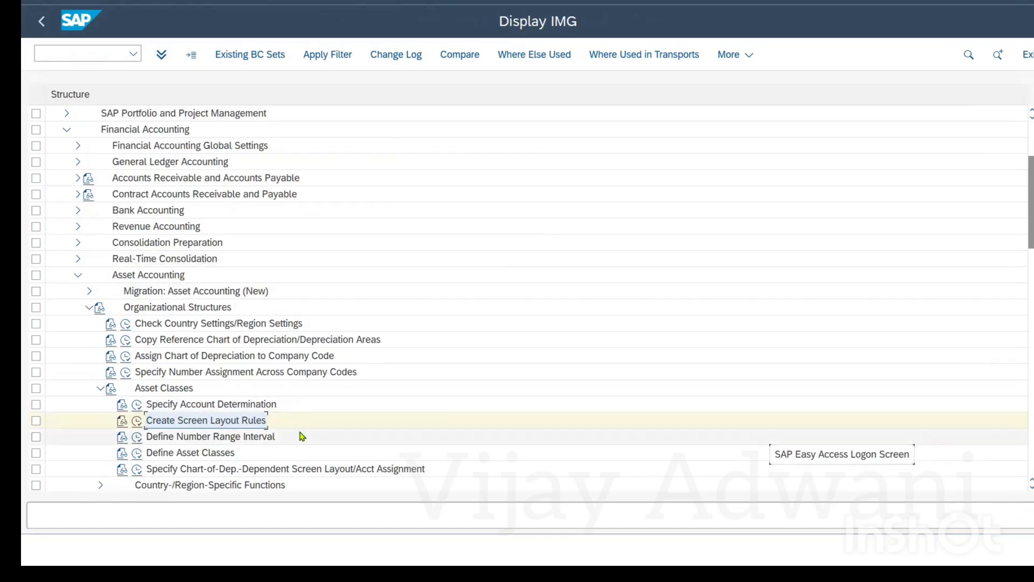
pyautogui.hotkey('alt', 'Tab')
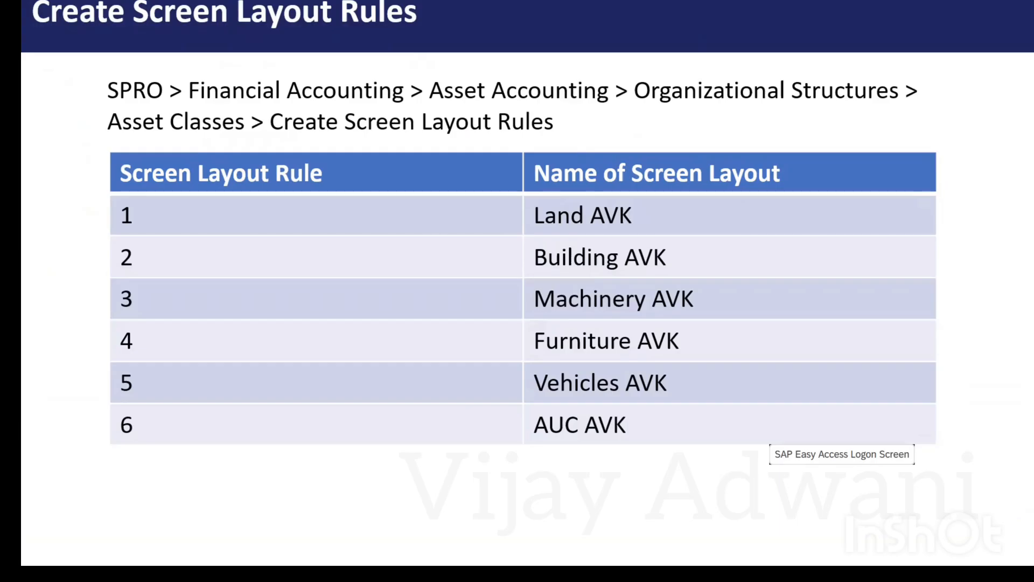